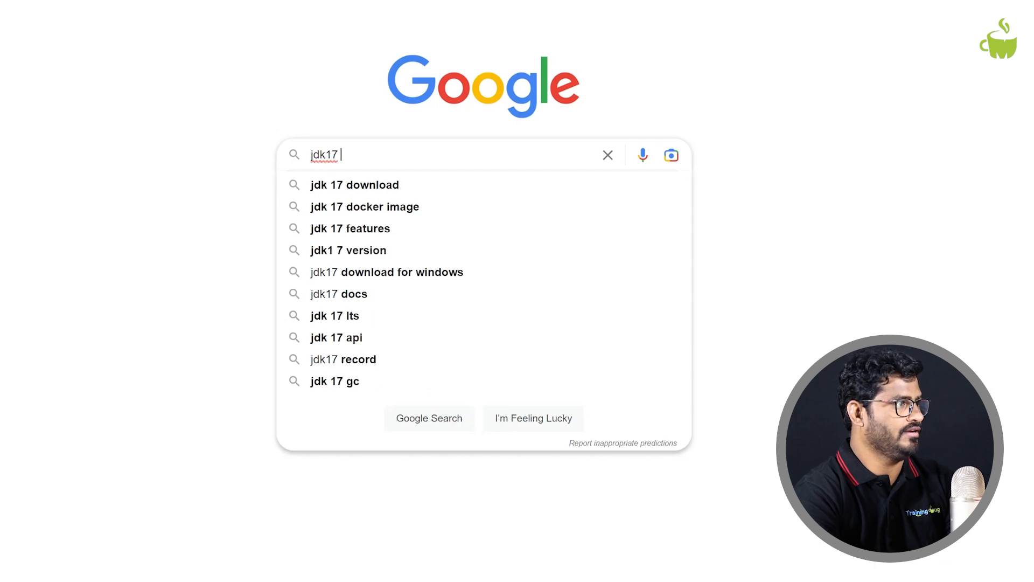
Search Google for "jdk17 download for windows" and open Oracle's Java SE 17 Archive Downloads page
{"action": "type", "text": "d"}
{"action": "key", "text": "Down"}
{"action": "key", "text": "Down"}
{"action": "key", "text": "Down"}
{"action": "key", "text": "Return"}
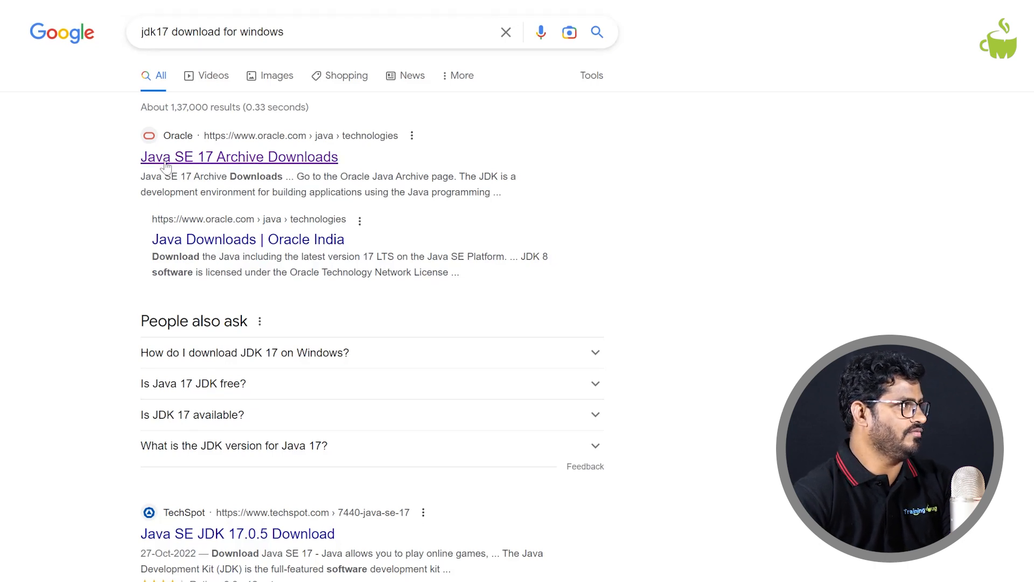
{"action": "left_click", "coordinate": [234, 160]}
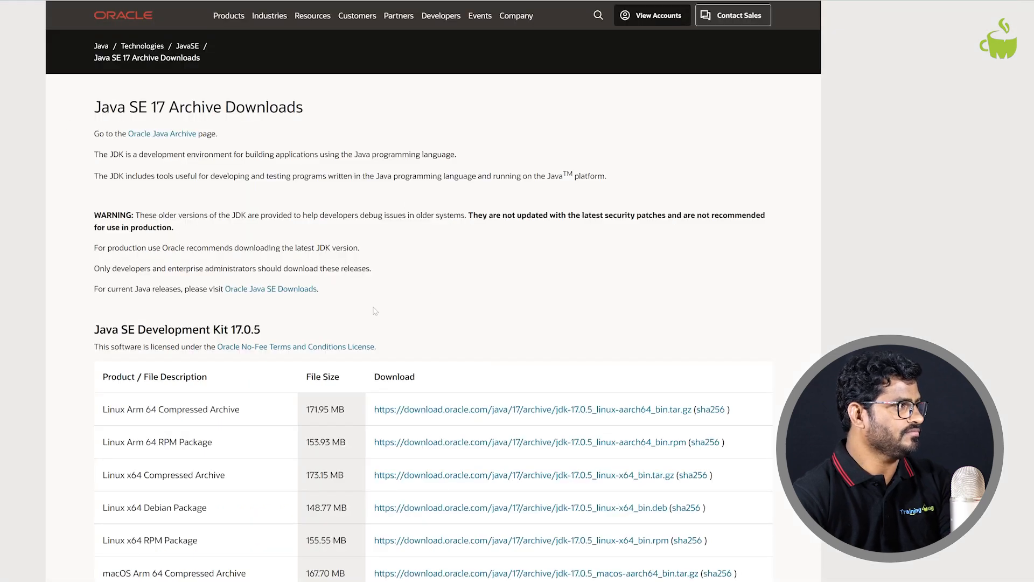
Download the JDK 17.0.5 Windows x64 Installer (.exe) into the TrainingMug\java-software folder on the E: drive
{"action": "scroll", "coordinate": [257, 427], "scroll_direction": "down", "scroll_amount": 1}
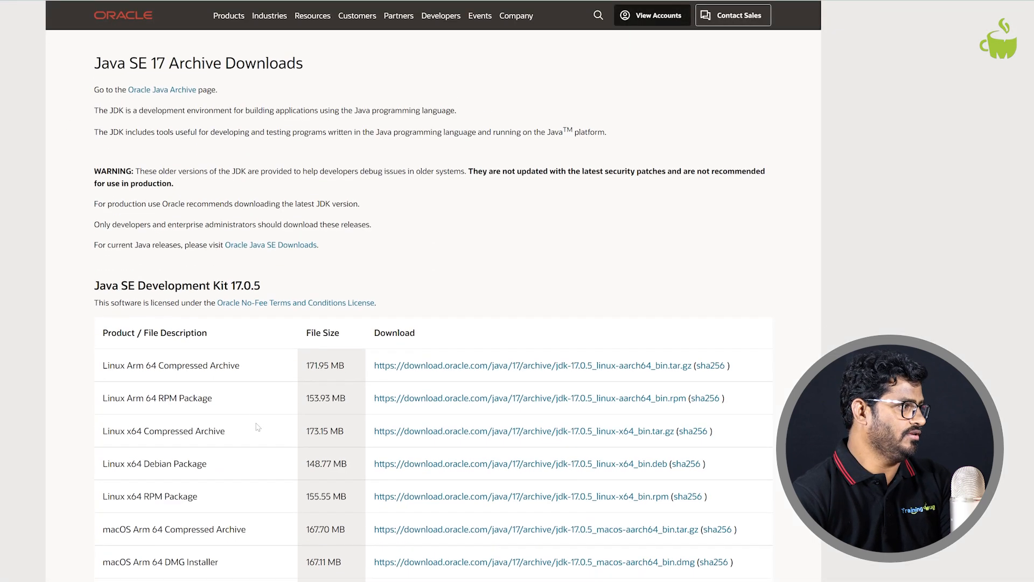
{"action": "scroll", "coordinate": [257, 425], "scroll_direction": "down", "scroll_amount": 2}
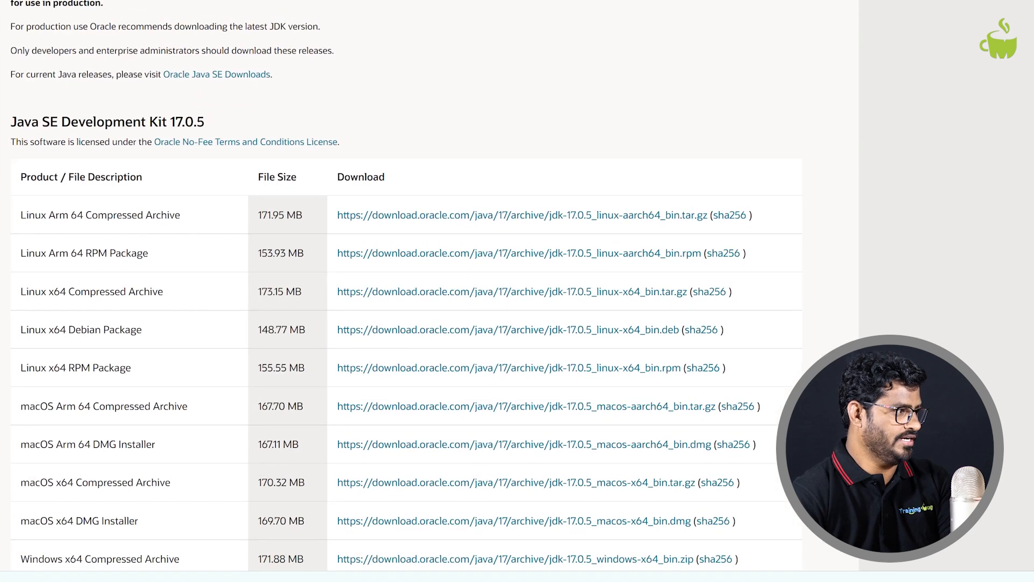
{"action": "scroll", "coordinate": [227, 420], "scroll_direction": "down", "scroll_amount": 3}
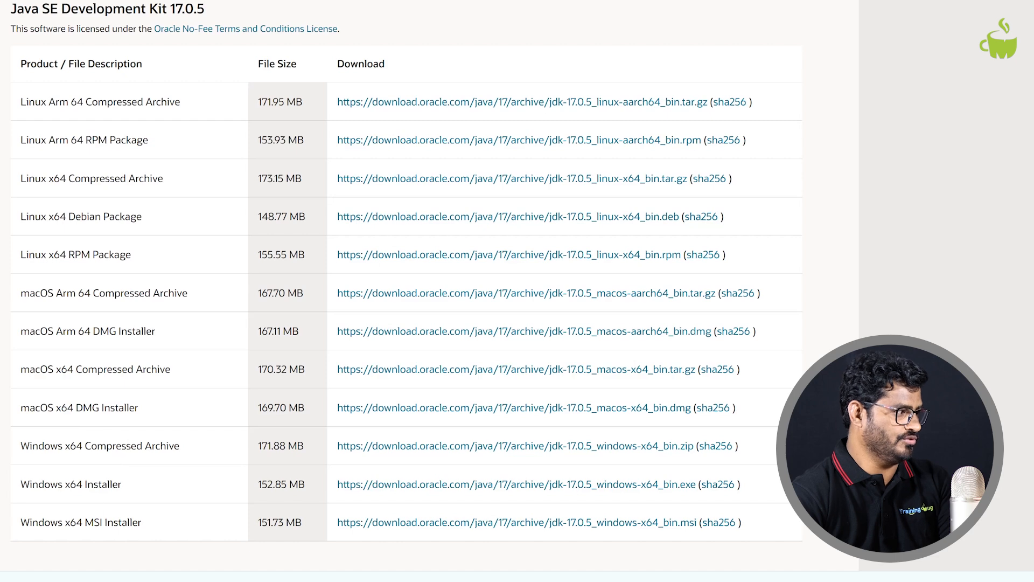
{"action": "left_click", "coordinate": [477, 489]}
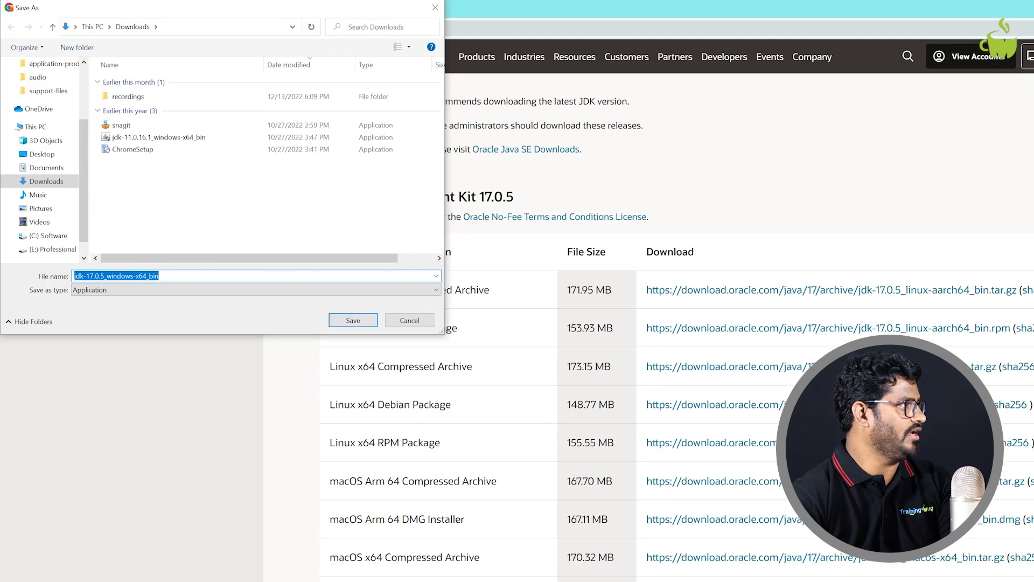
{"action": "left_click", "coordinate": [48, 249]}
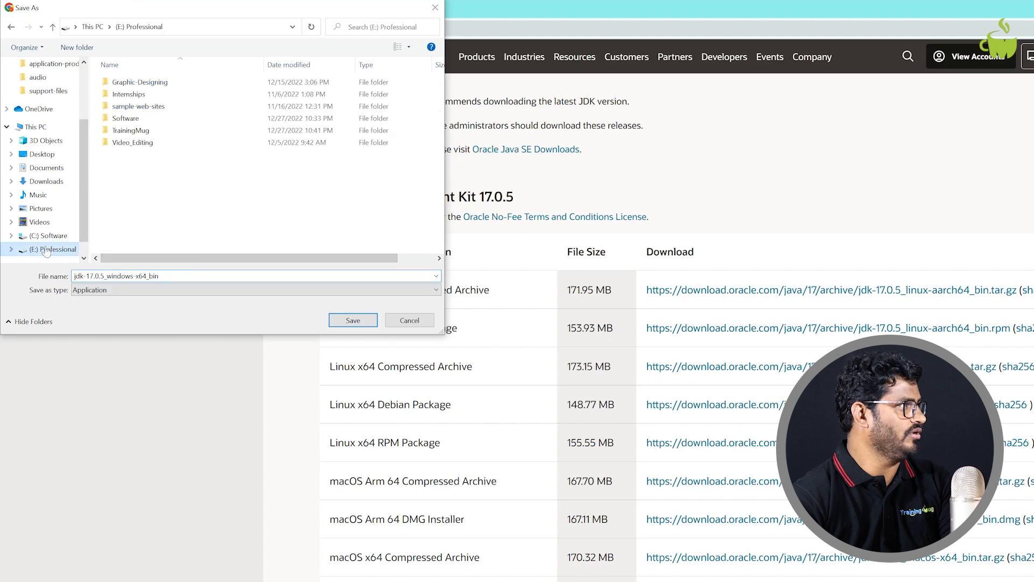
{"action": "left_click", "coordinate": [139, 134]}
{"action": "double_click", "coordinate": [138, 134]}
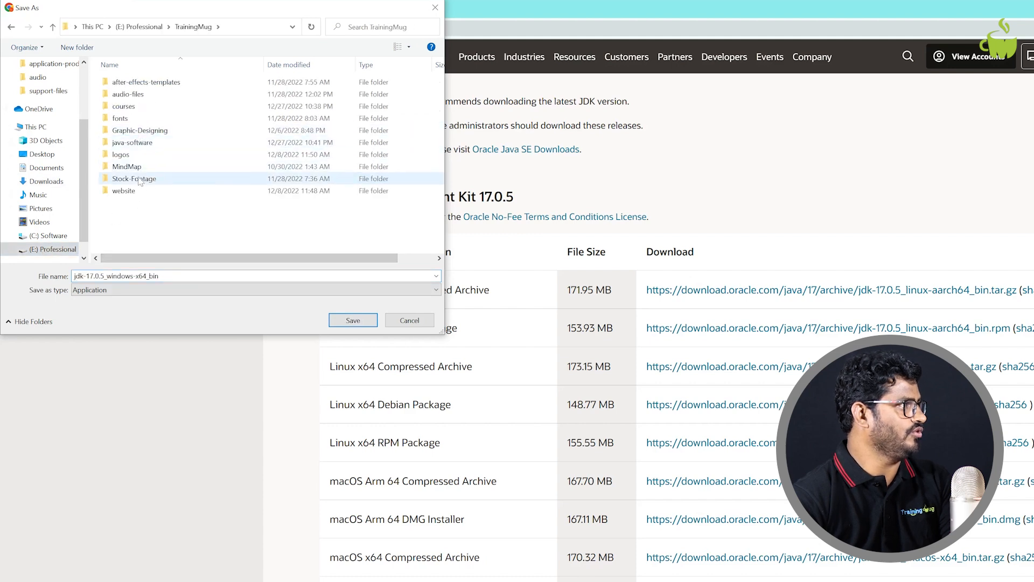
{"action": "double_click", "coordinate": [132, 143]}
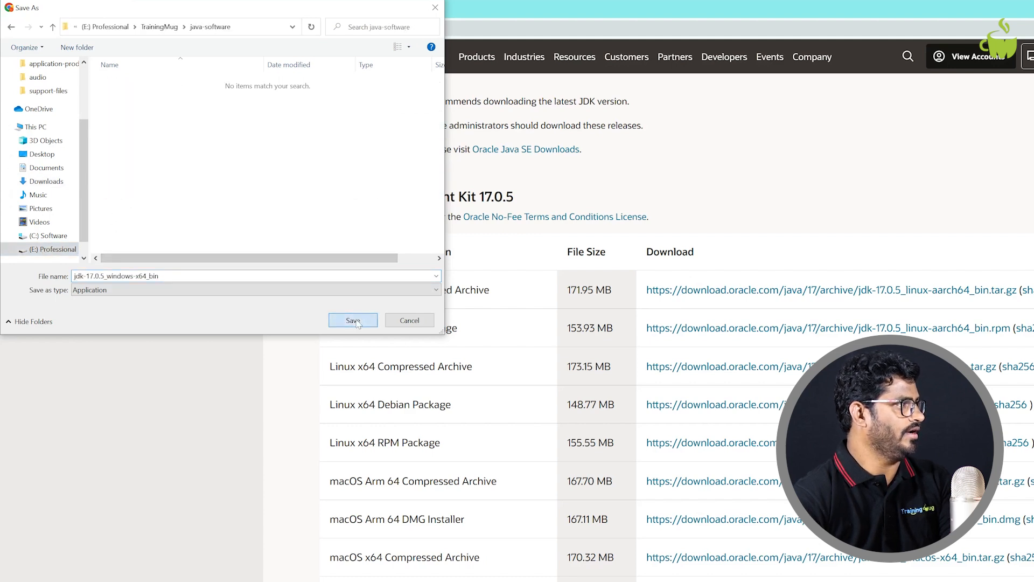
{"action": "left_click", "coordinate": [353, 320]}
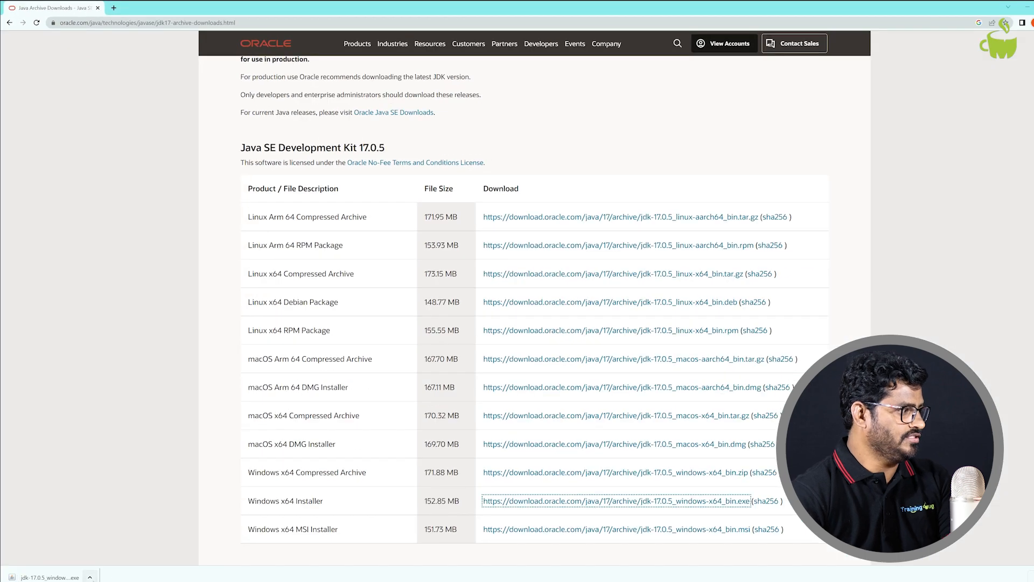
Launch the downloaded jdk-17.0.5_windows-x64_bin installer from its folder and allow it to make changes to the device
{"action": "left_click", "coordinate": [89, 577]}
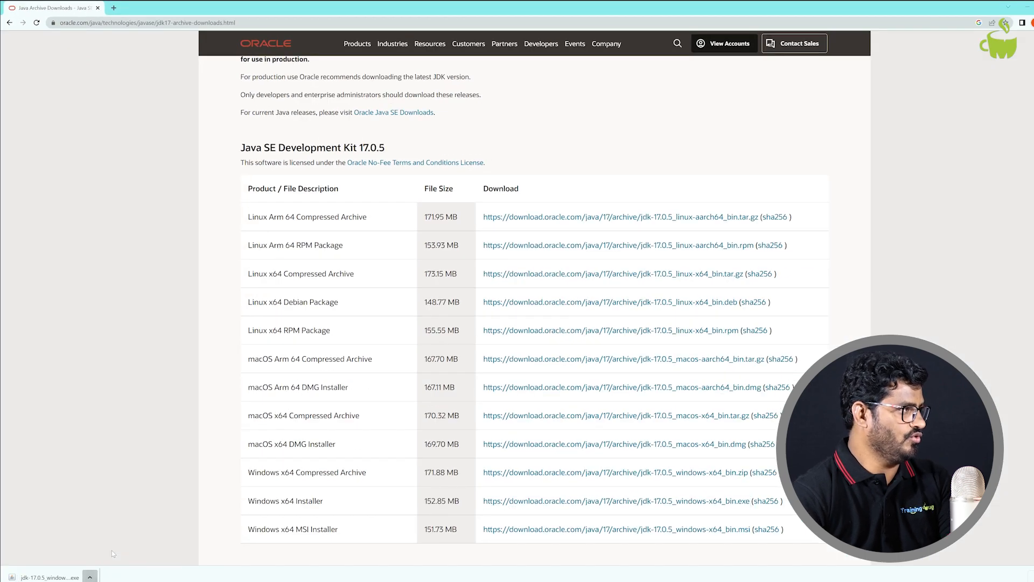
{"action": "left_click", "coordinate": [111, 550]}
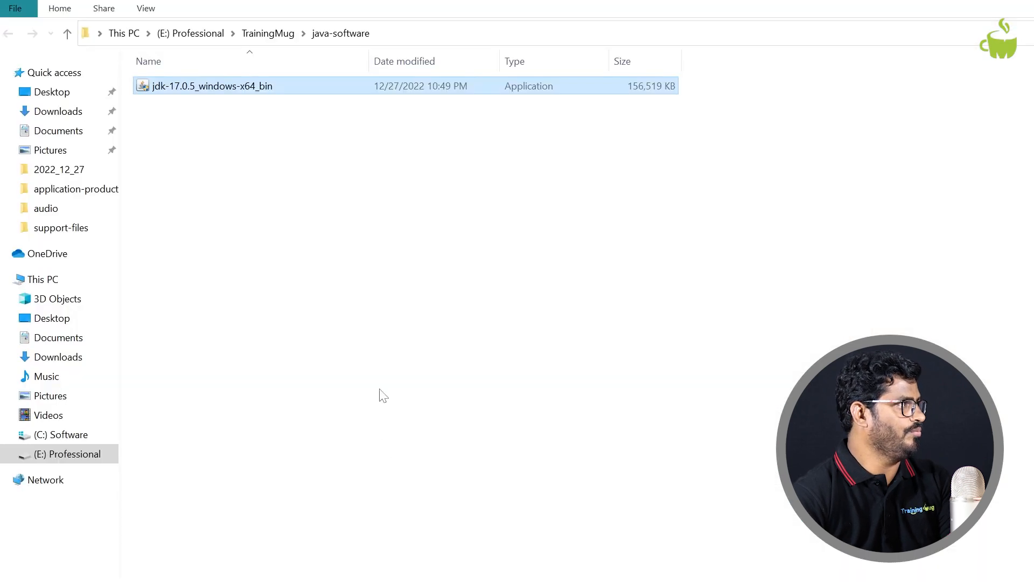
{"action": "right_click", "coordinate": [186, 88]}
{"action": "left_click", "coordinate": [231, 117]}
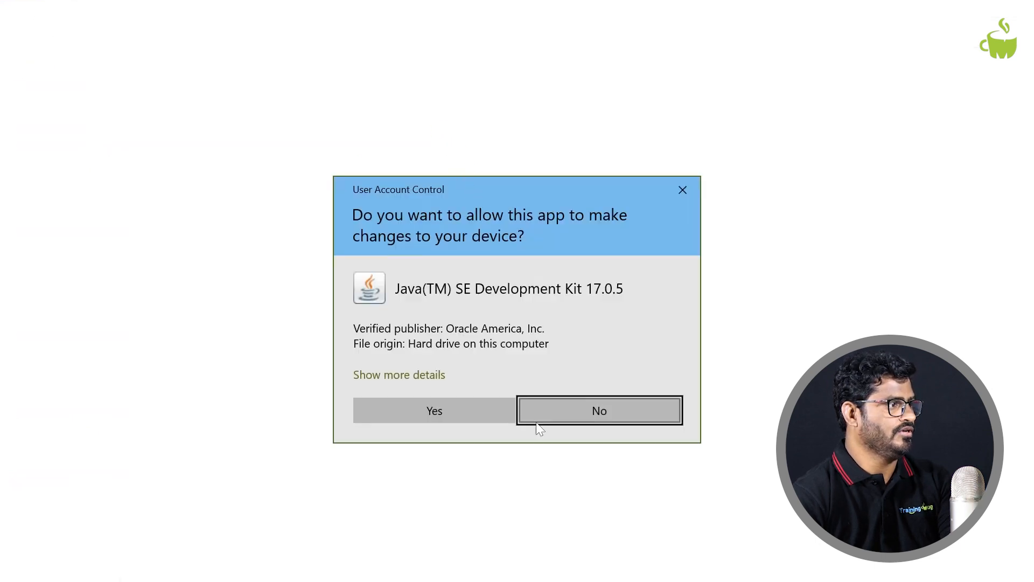
{"action": "left_click", "coordinate": [490, 411]}
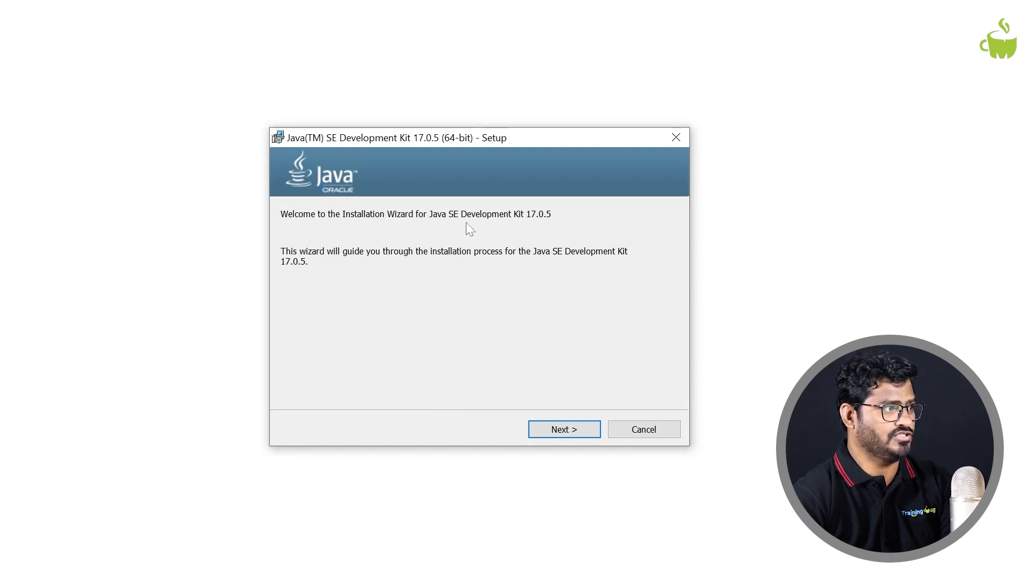
Install the JDK to the default folder C:\Program Files\Java\jdk-17.0.5\ and close the setup wizard
{"action": "left_click", "coordinate": [560, 429]}
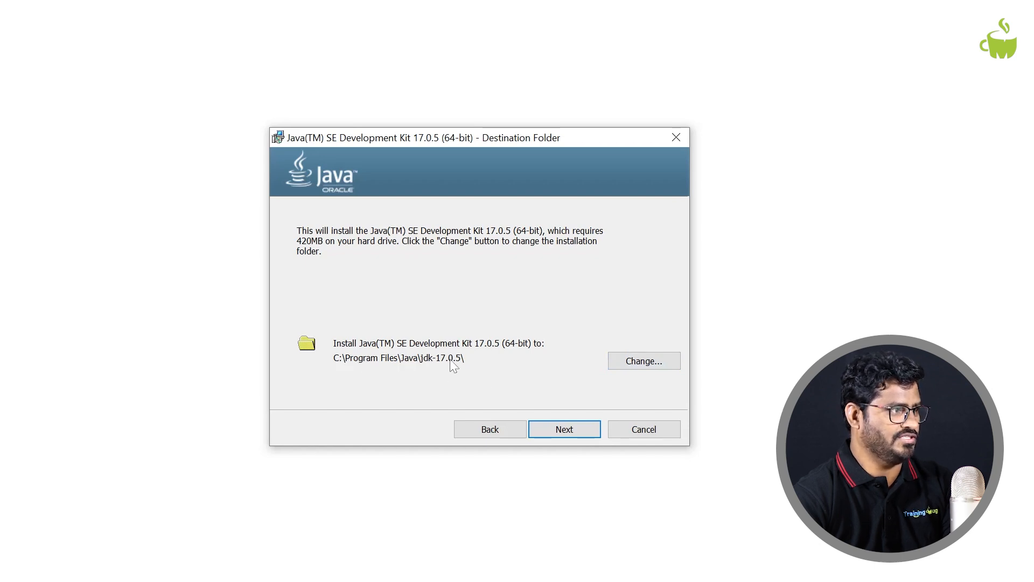
{"action": "left_click", "coordinate": [571, 434]}
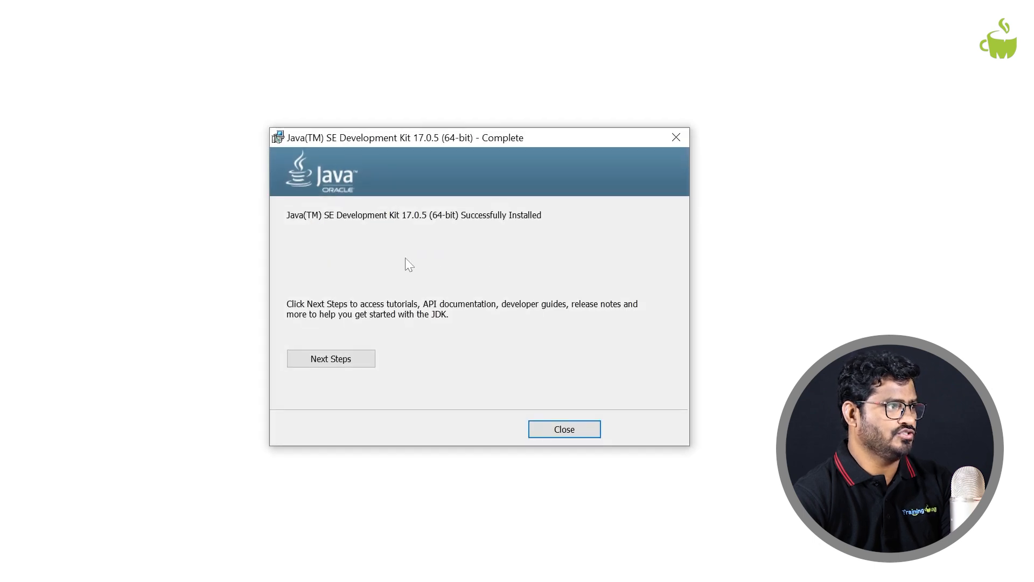
{"action": "left_click", "coordinate": [553, 429]}
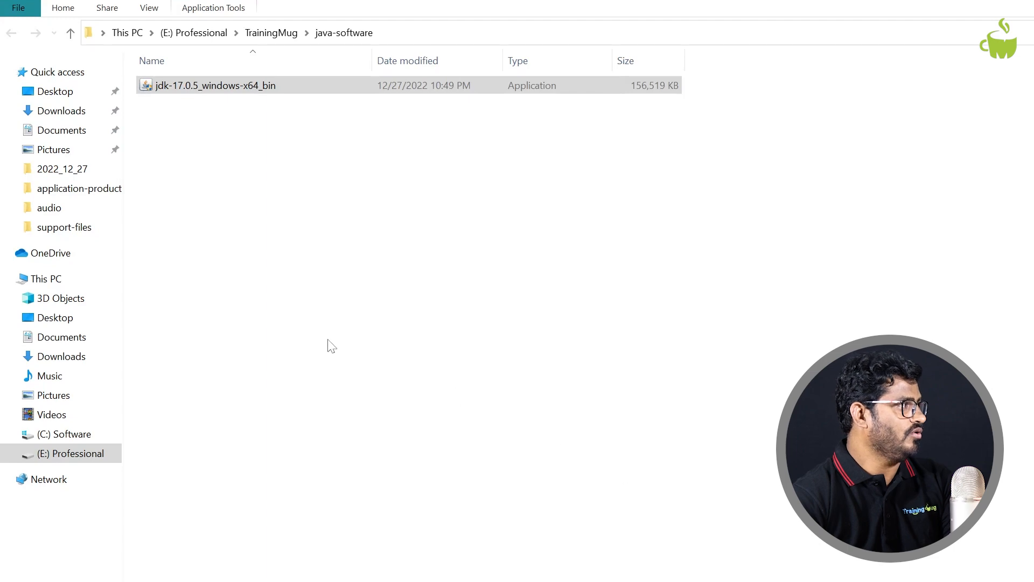
Browse to C:\Program Files\Java\jdk-17.0.5 to examine the installed JDK folders
{"action": "left_click", "coordinate": [74, 439]}
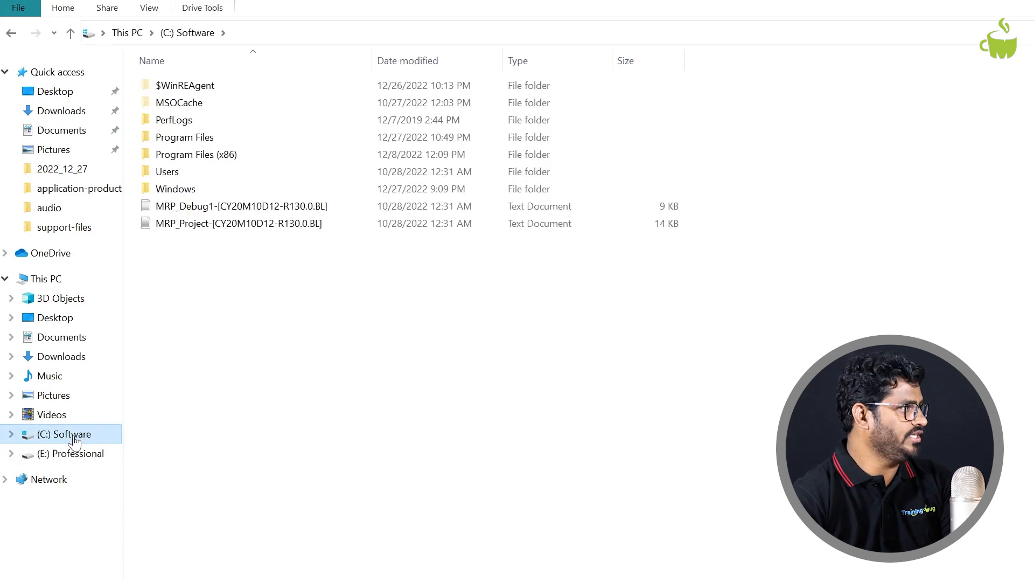
{"action": "double_click", "coordinate": [213, 139]}
{"action": "double_click", "coordinate": [173, 228]}
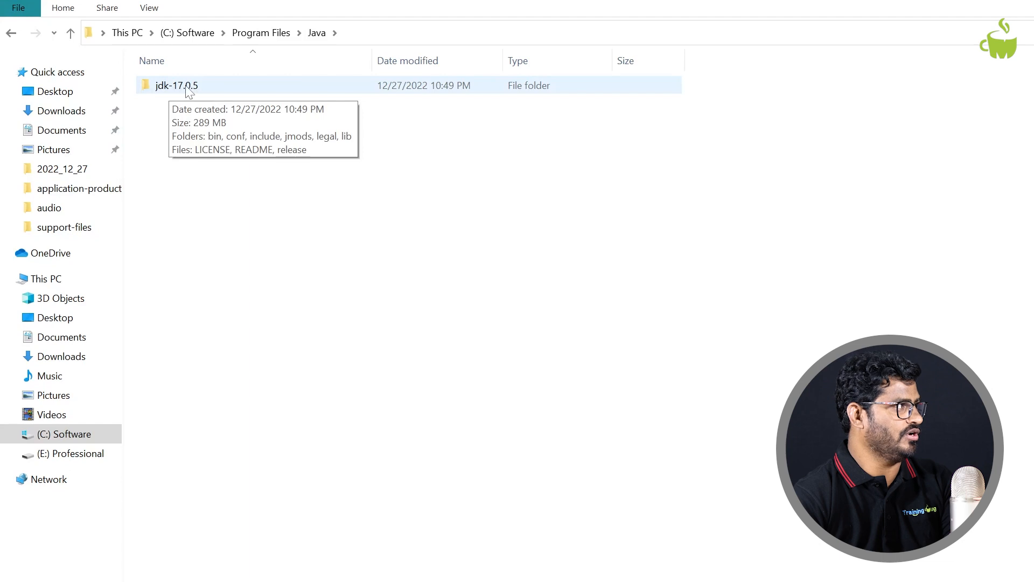
{"action": "double_click", "coordinate": [186, 88]}
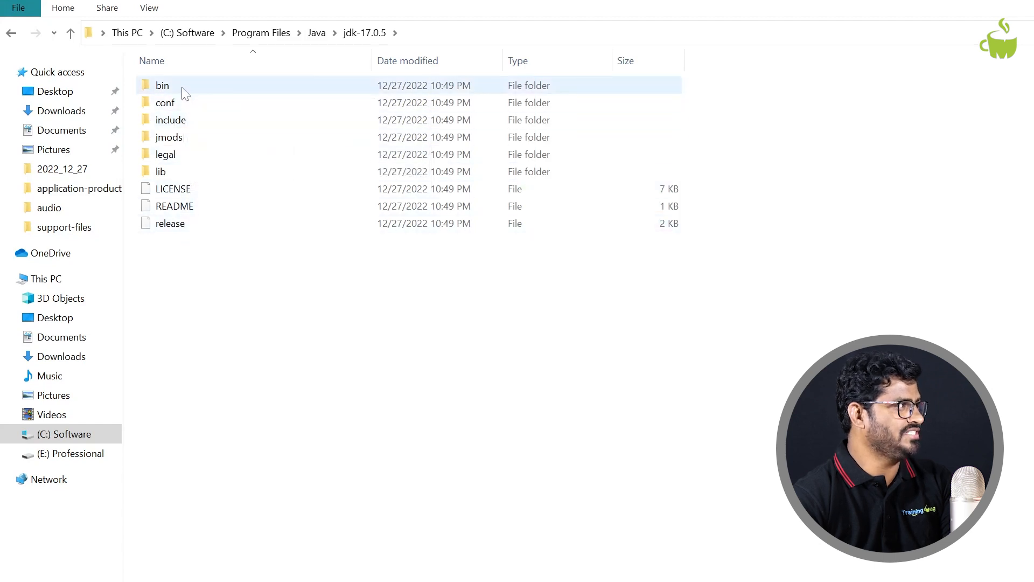
{"action": "mouse_move", "coordinate": [182, 94]}
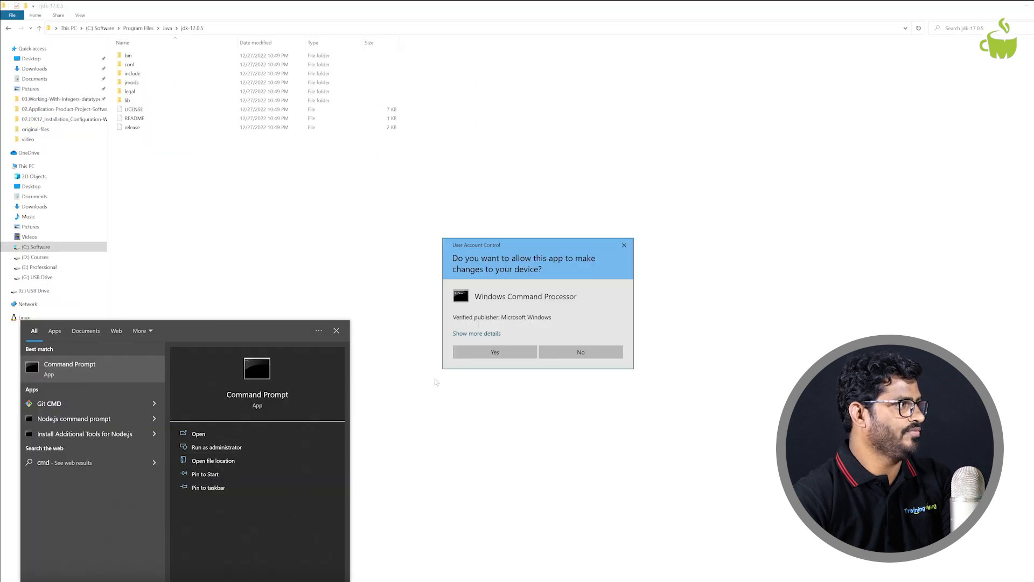
Open Command Prompt as administrator, check the installed Java with java --version, and minimize the window
{"action": "left_click", "coordinate": [490, 353]}
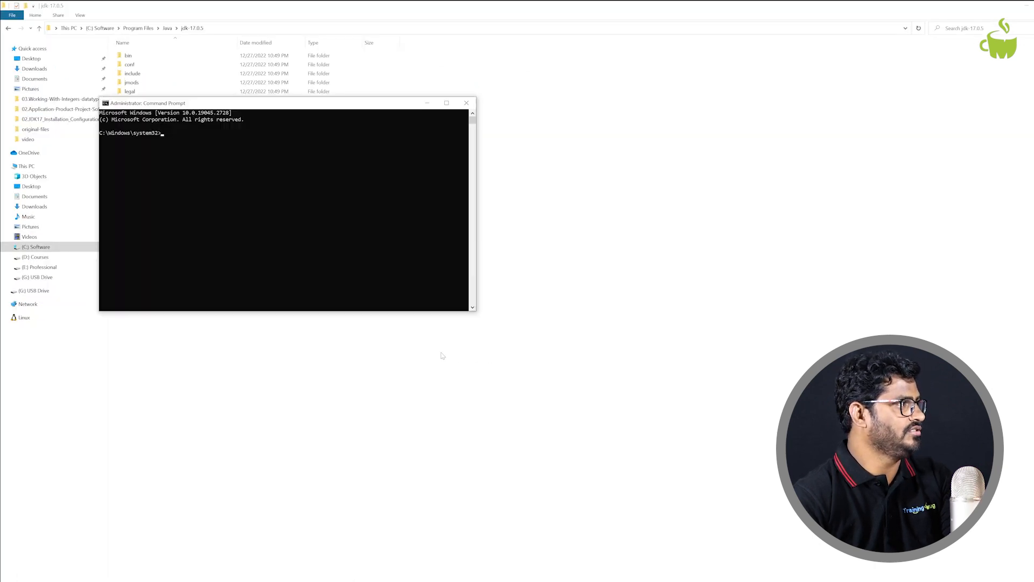
{"action": "type", "text": "jav"}
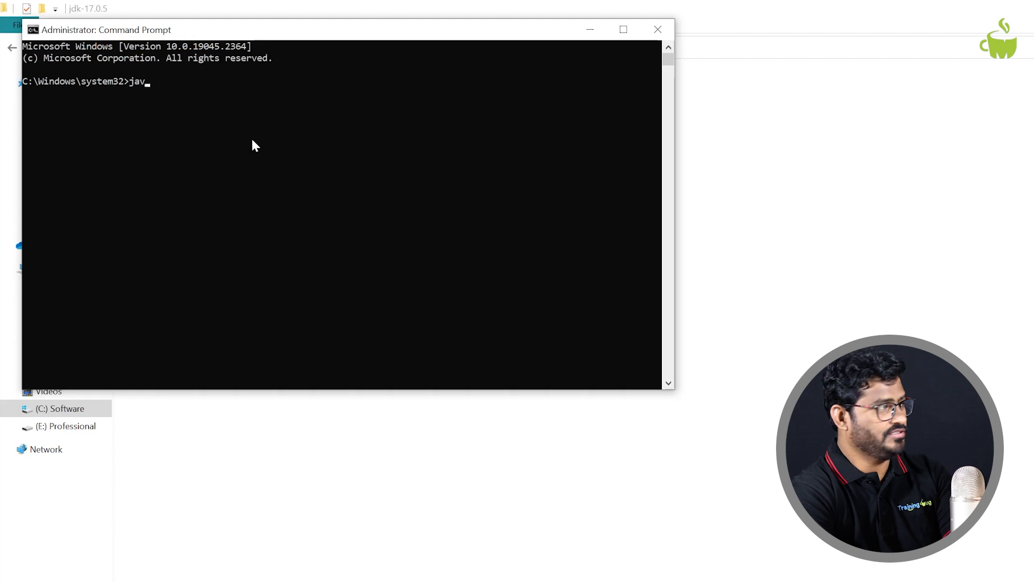
{"action": "type", "text": "a --v"}
{"action": "key", "text": "ctrl+e"}
{"action": "key", "text": "ctrl+r"}
{"action": "type", "text": "si"}
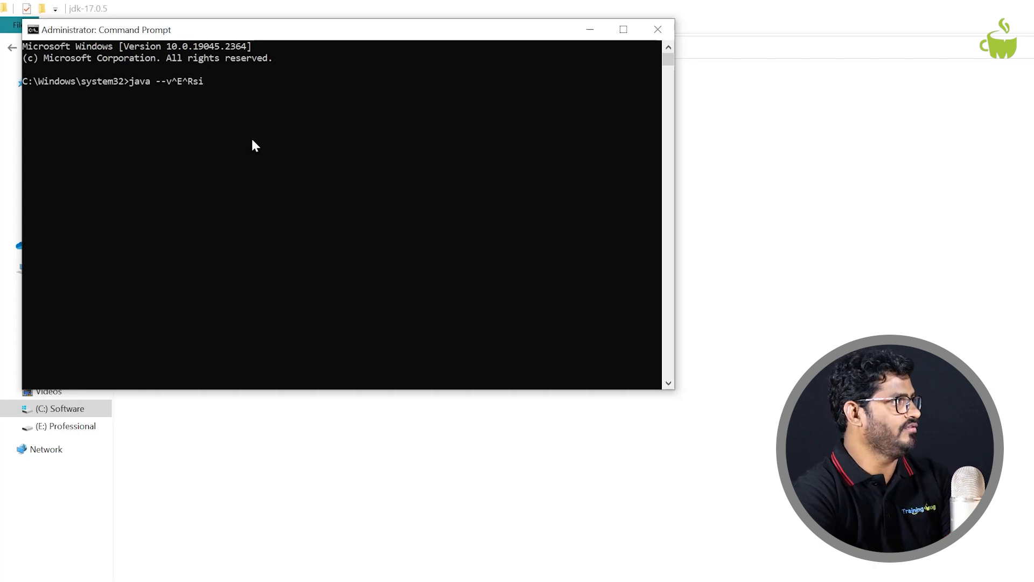
{"action": "key", "text": "BackSpace"}
{"action": "key", "text": "BackSpace"}
{"action": "key", "text": "BackSpace"}
{"action": "key", "text": "BackSpace"}
{"action": "type", "text": "ersoiu"}
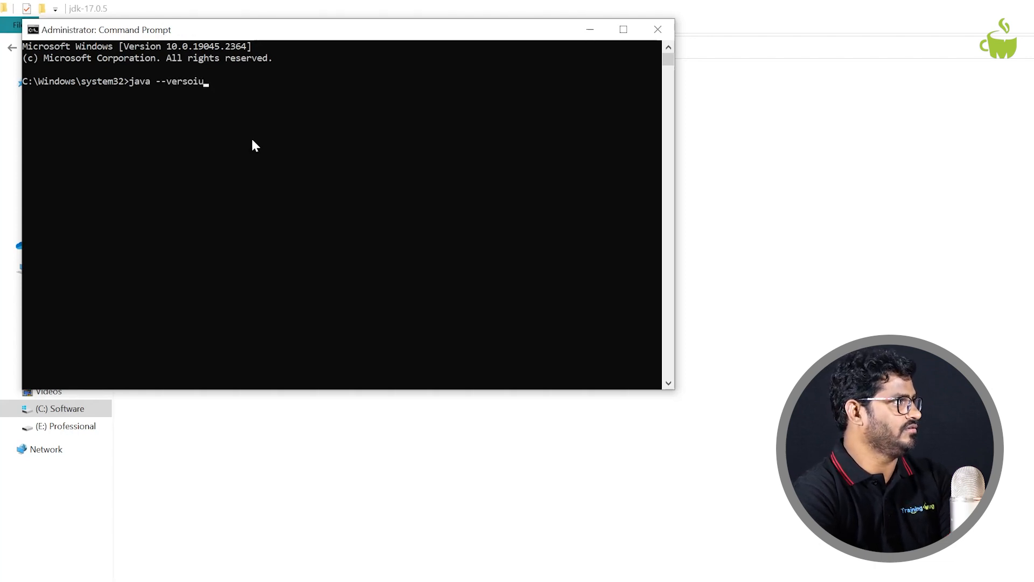
{"action": "key", "text": "BackSpace"}
{"action": "key", "text": "BackSpace"}
{"action": "key", "text": "BackSpace"}
{"action": "key", "text": "BackSpace"}
{"action": "key", "text": "BackSpace"}
{"action": "type", "text": "version"}
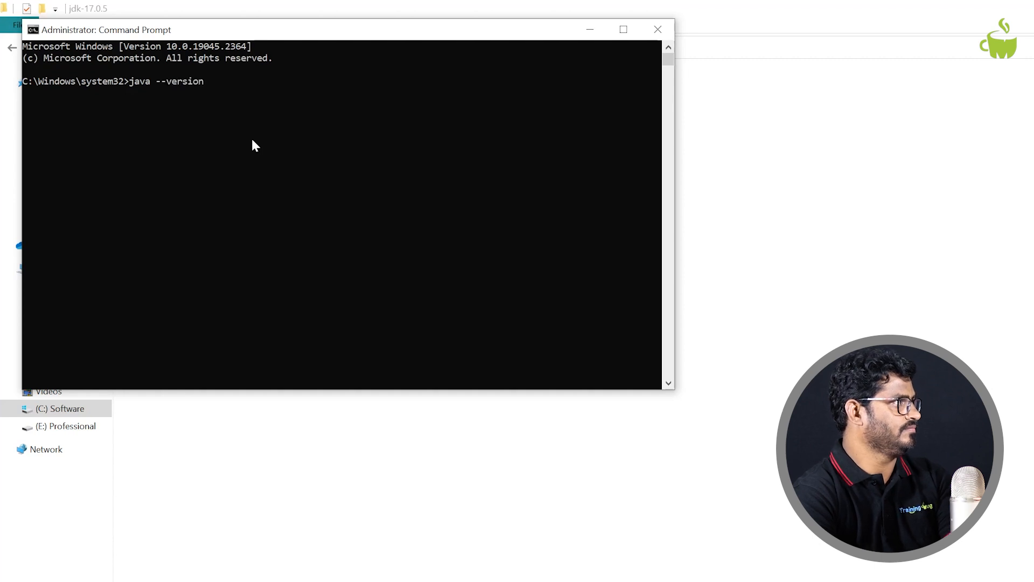
{"action": "key", "text": "Return"}
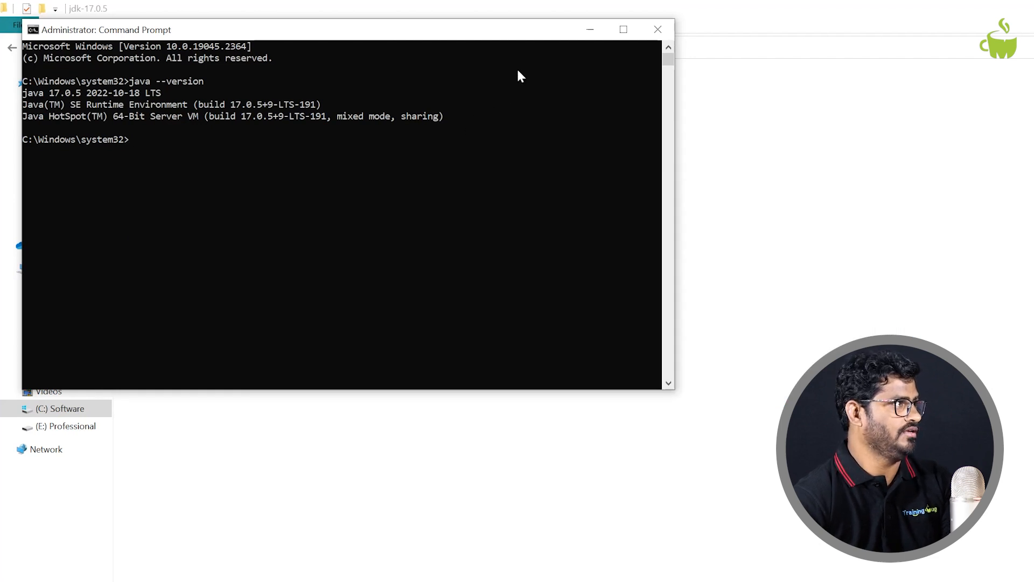
{"action": "left_click", "coordinate": [581, 32]}
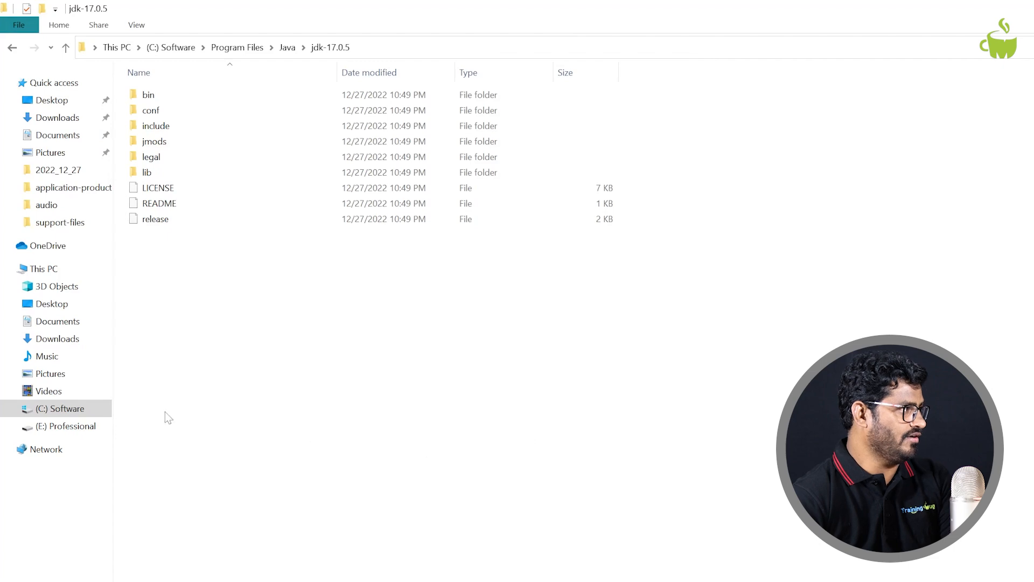
Open the Environment Variables dialog from the properties of This PC
{"action": "right_click", "coordinate": [49, 275]}
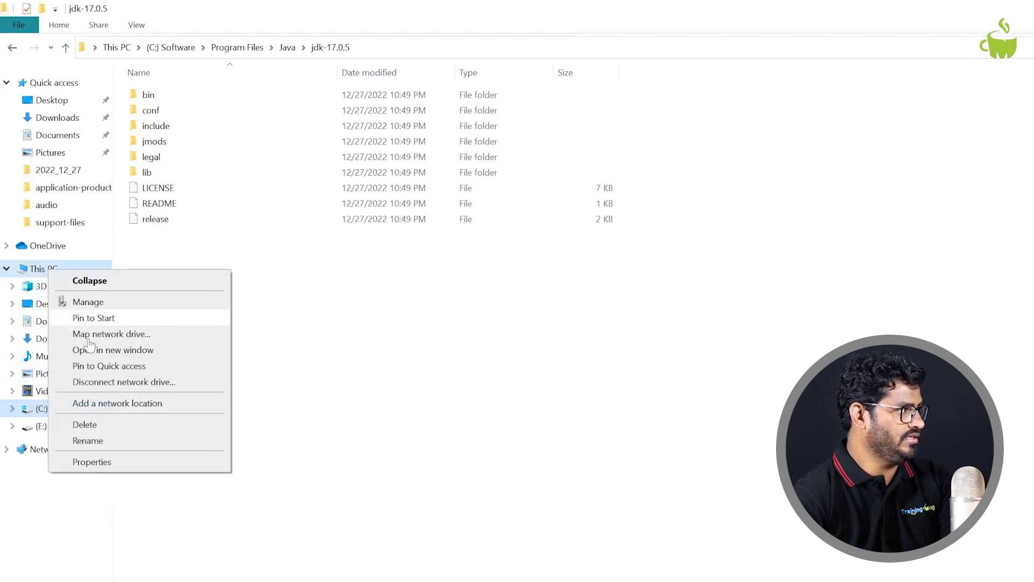
{"action": "left_click", "coordinate": [115, 462]}
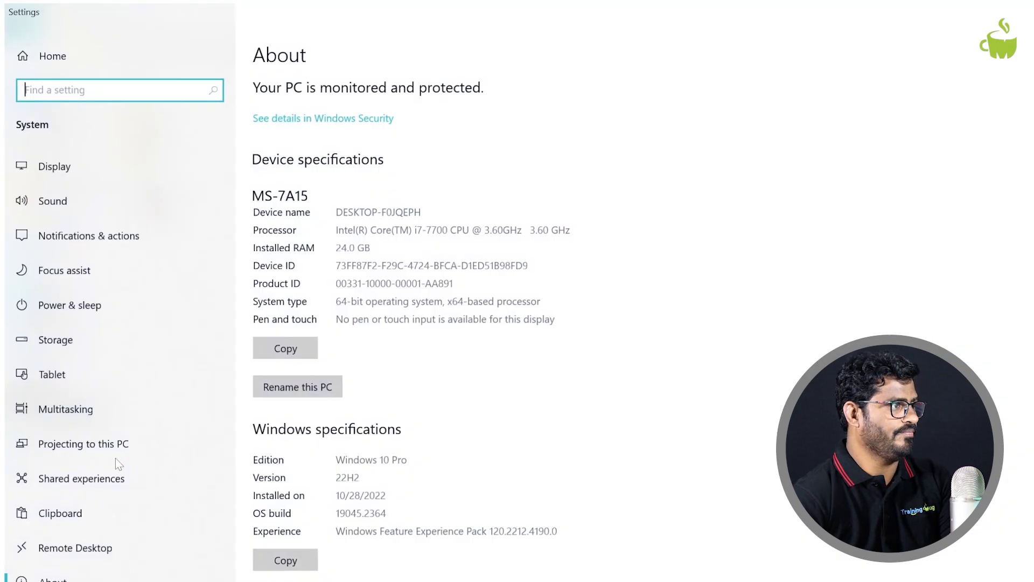
{"action": "left_click", "coordinate": [525, 265]}
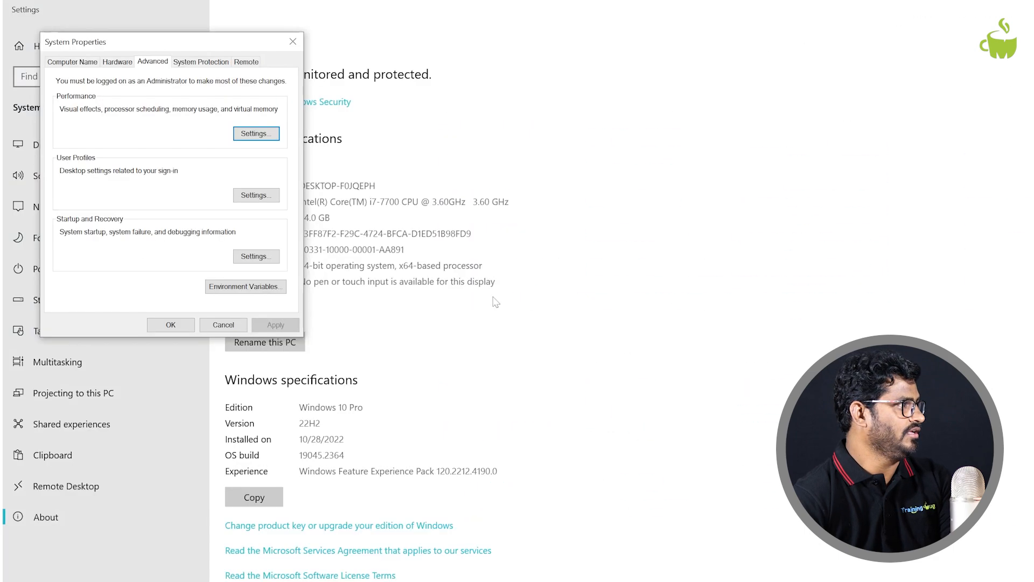
{"action": "left_click", "coordinate": [264, 289]}
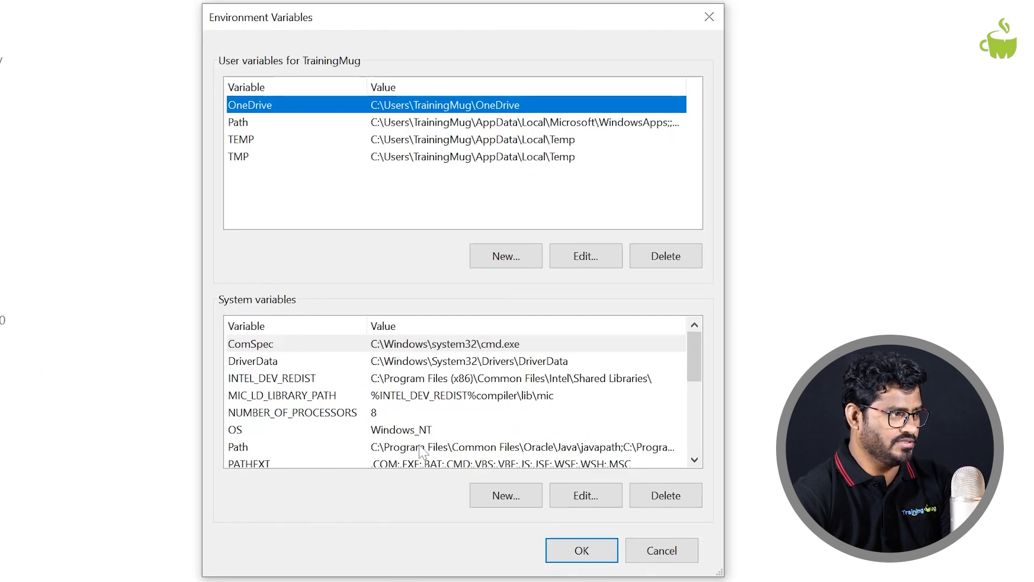
Open the system Path variable for editing and select the C:\Program Files\Java\jdk-17.0.5\bin entry
{"action": "left_click", "coordinate": [432, 449]}
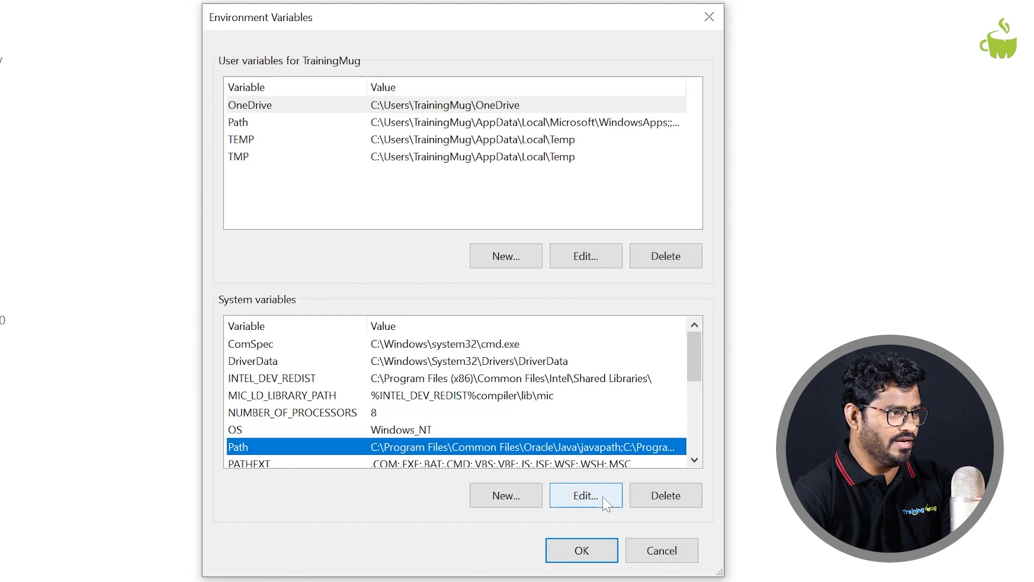
{"action": "left_click", "coordinate": [574, 495]}
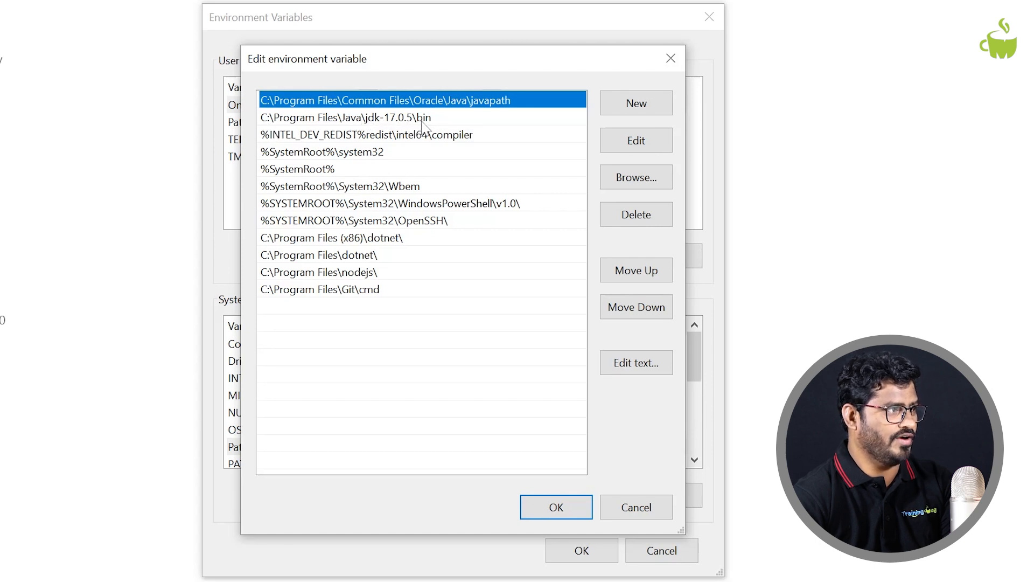
{"action": "left_click", "coordinate": [424, 122]}
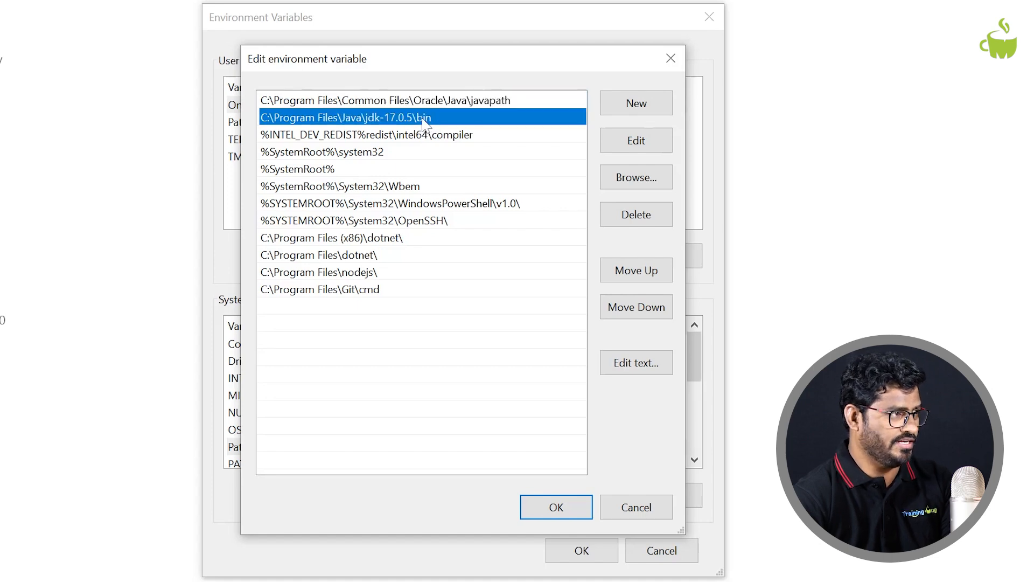
Open the bin folder inside jdk-17.0.5 in File Explorer and copy its full path
{"action": "left_click", "coordinate": [642, 103]}
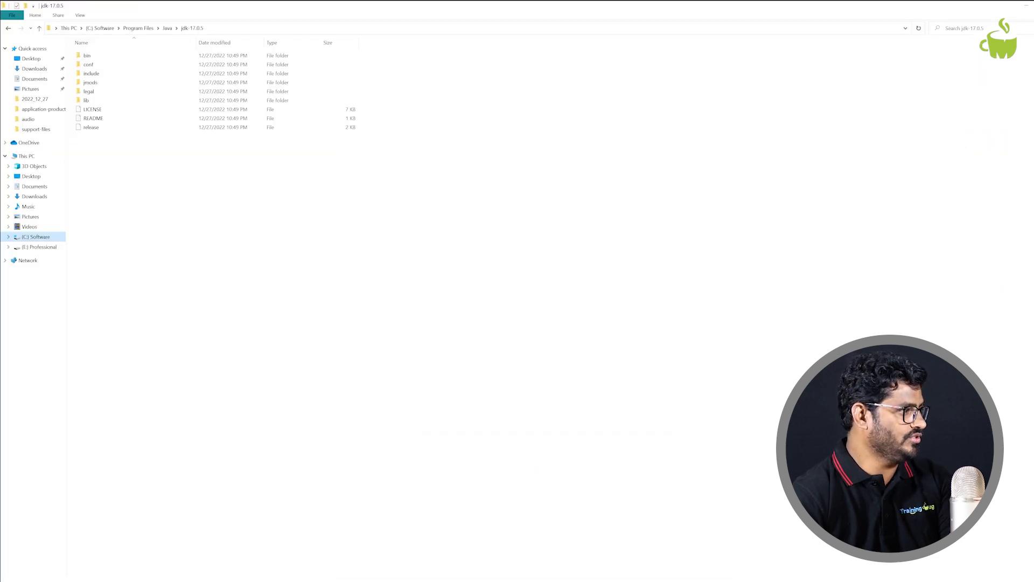
{"action": "double_click", "coordinate": [168, 78]}
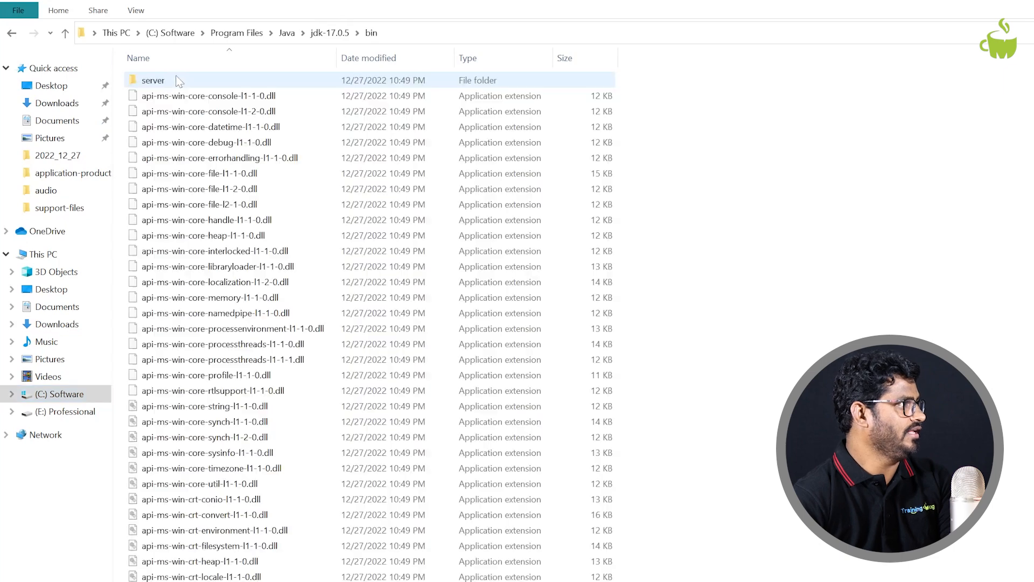
{"action": "left_click", "coordinate": [445, 34]}
{"action": "key", "text": "ctrl+c"}
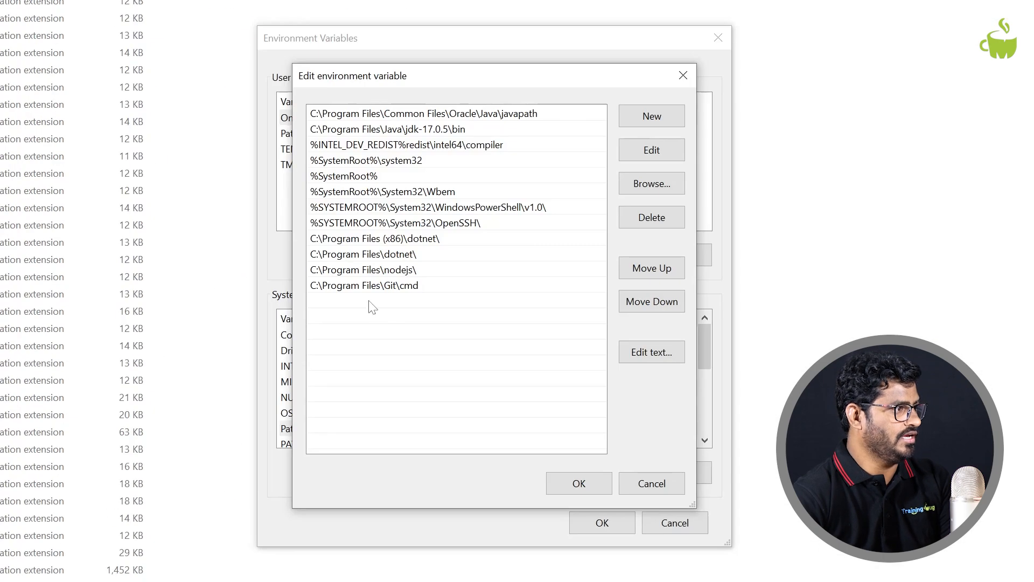
Add C:\Program Files\Java\jdk-17.0.5\bin as a new entry in the system Path variable and accept all open settings dialogs
{"action": "double_click", "coordinate": [372, 307]}
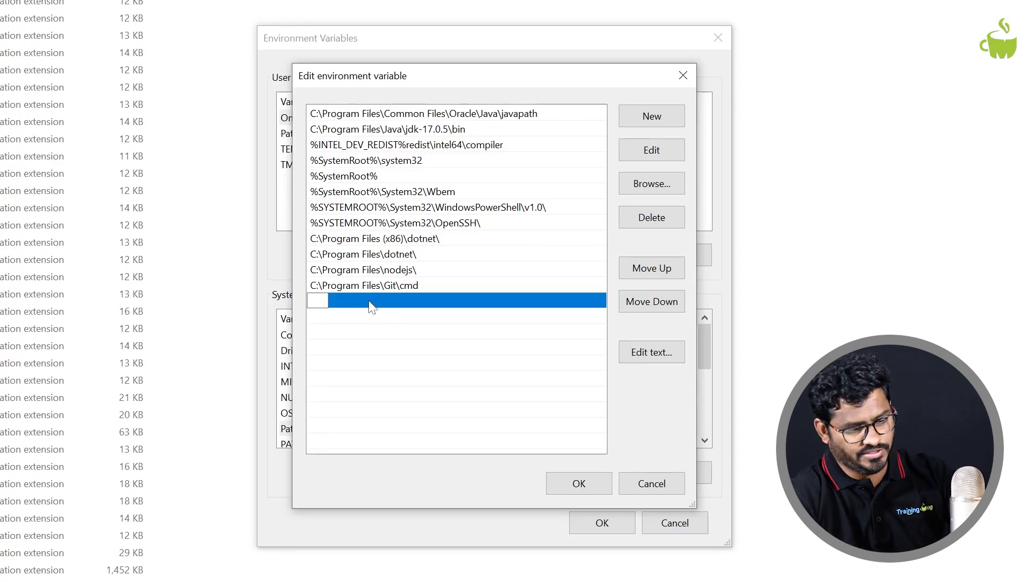
{"action": "key", "text": "ctrl+v"}
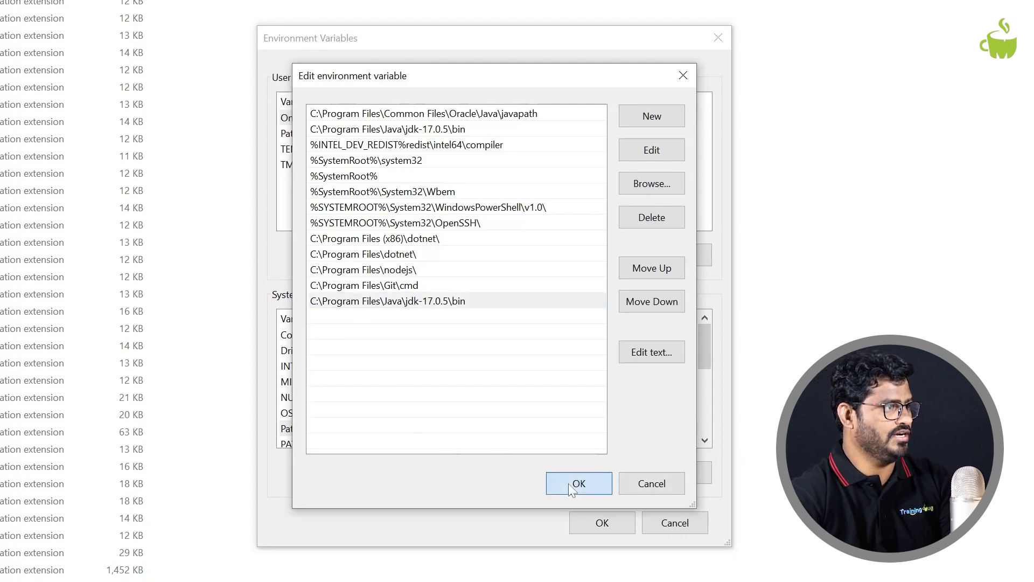
{"action": "left_click", "coordinate": [571, 483]}
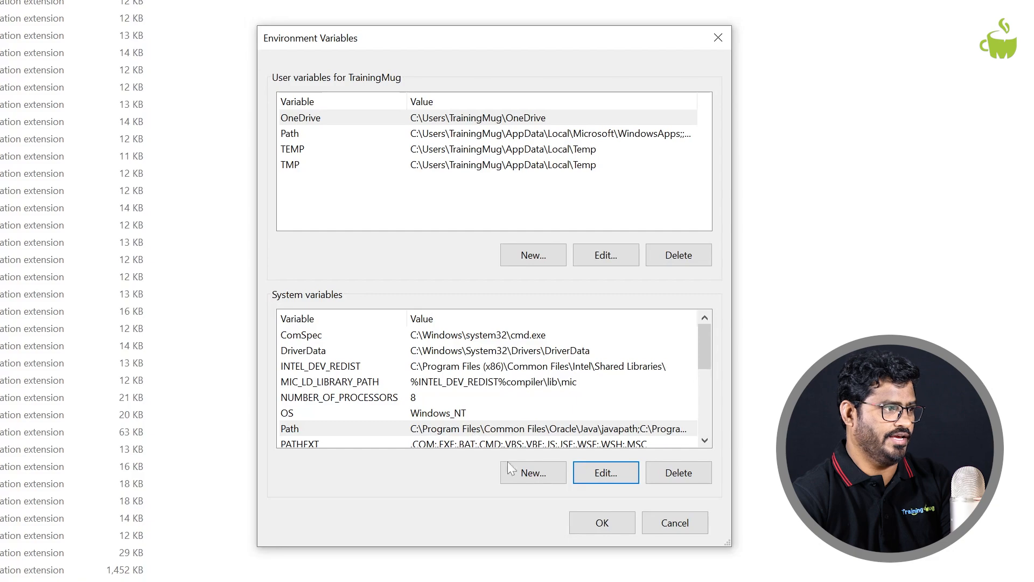
{"action": "left_click", "coordinate": [606, 522]}
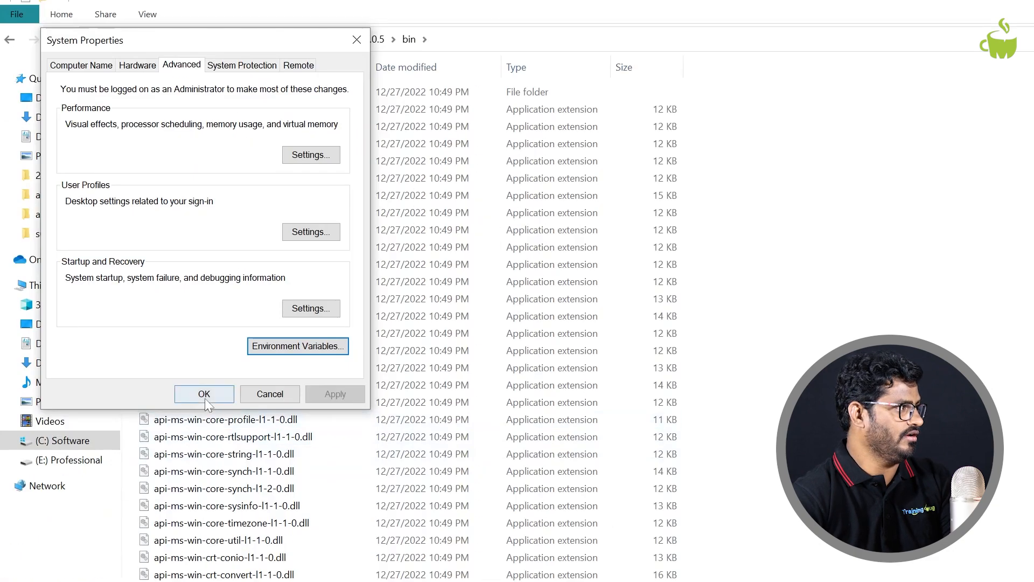
{"action": "left_click", "coordinate": [206, 398]}
Switch to the Command Prompt and check the installed Java again with java --version
{"action": "key", "text": "alt+Tab"}
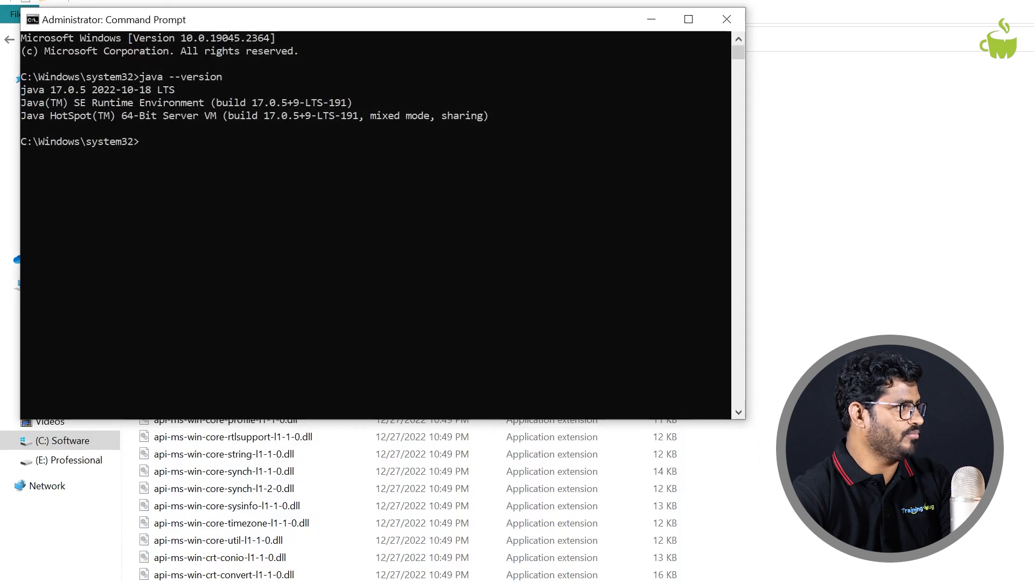
{"action": "type", "text": "java --version"}
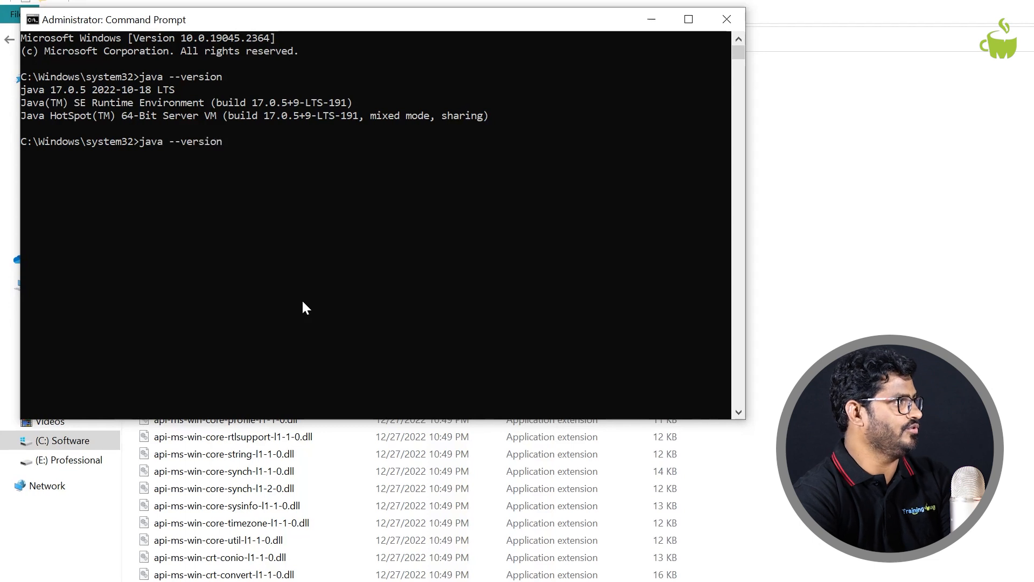
{"action": "key", "text": "Return"}
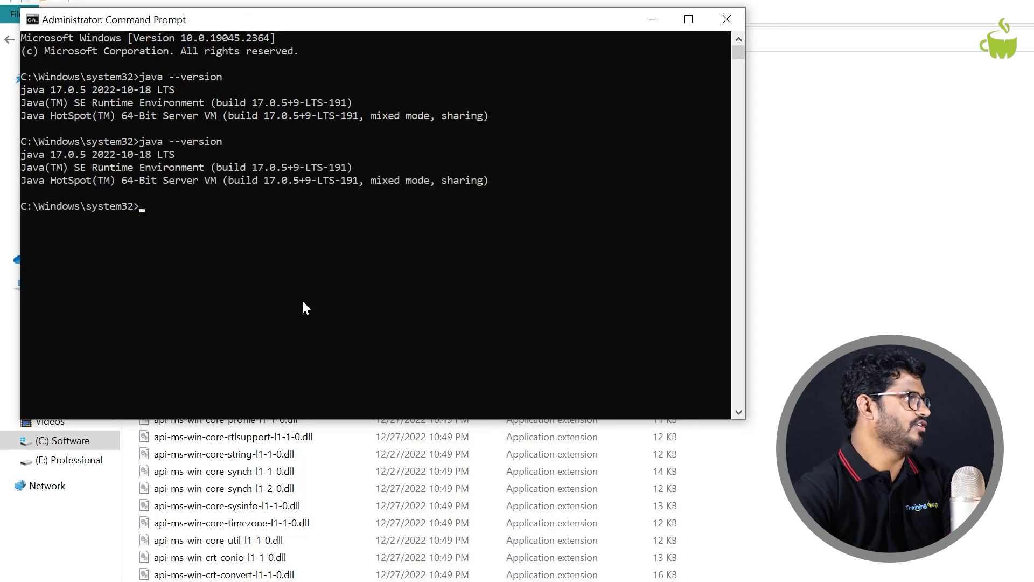